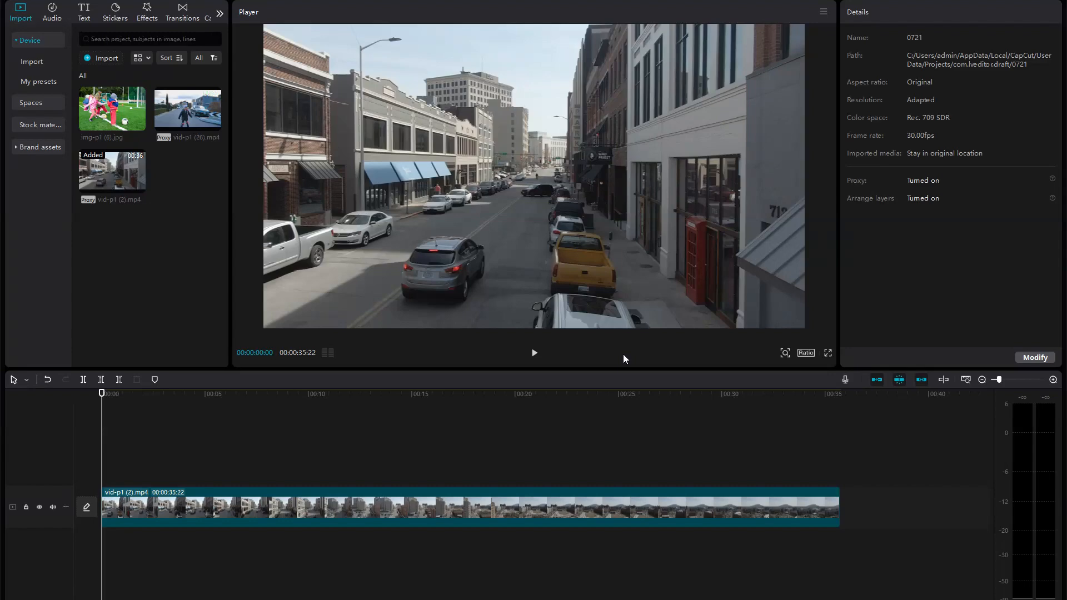
Play the opening seconds of the street video and place the playhead at 00:00:04:28
left_click(536, 354)
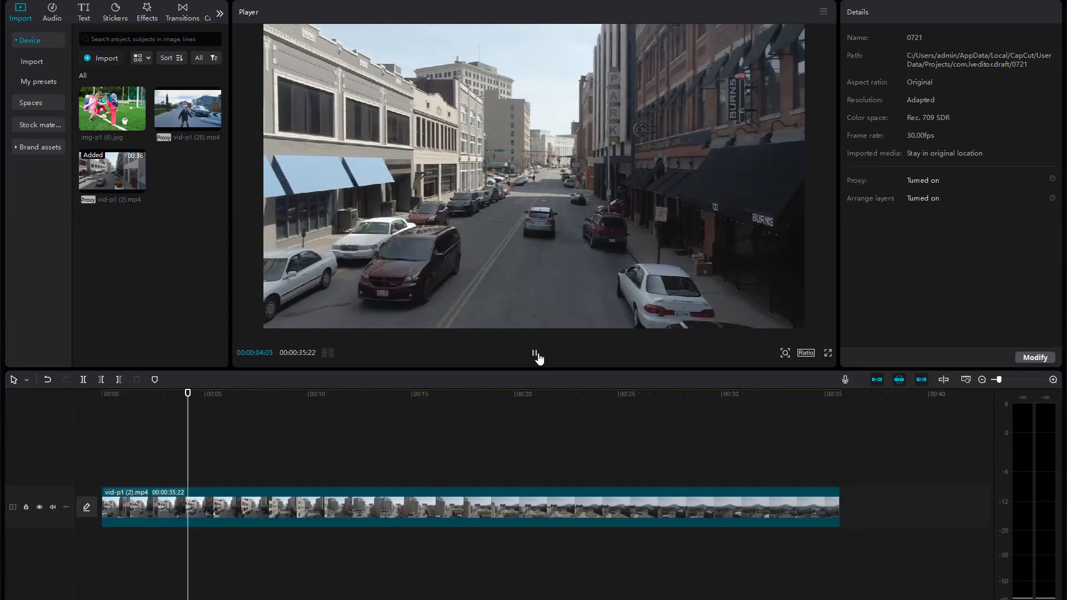
left_click(536, 354)
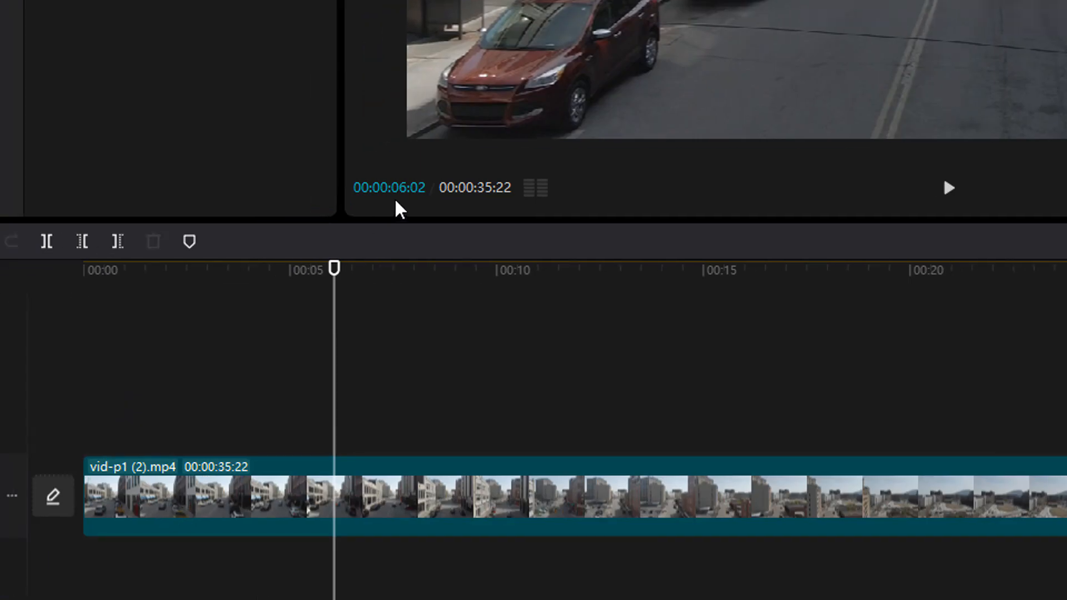
left_click(279, 270)
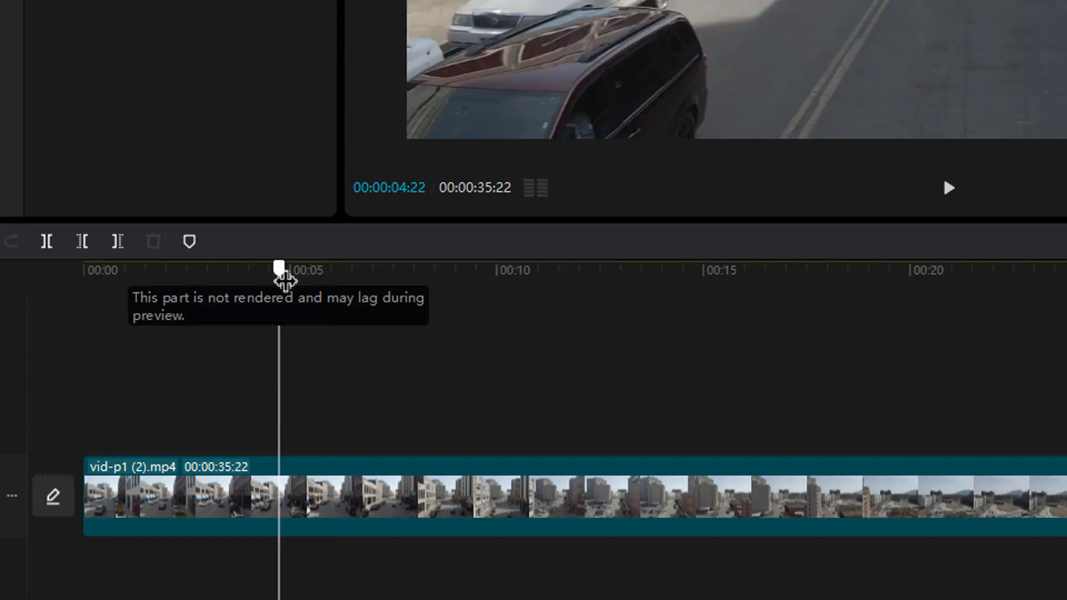
left_click(228, 271)
left_click(267, 271)
left_click(287, 270)
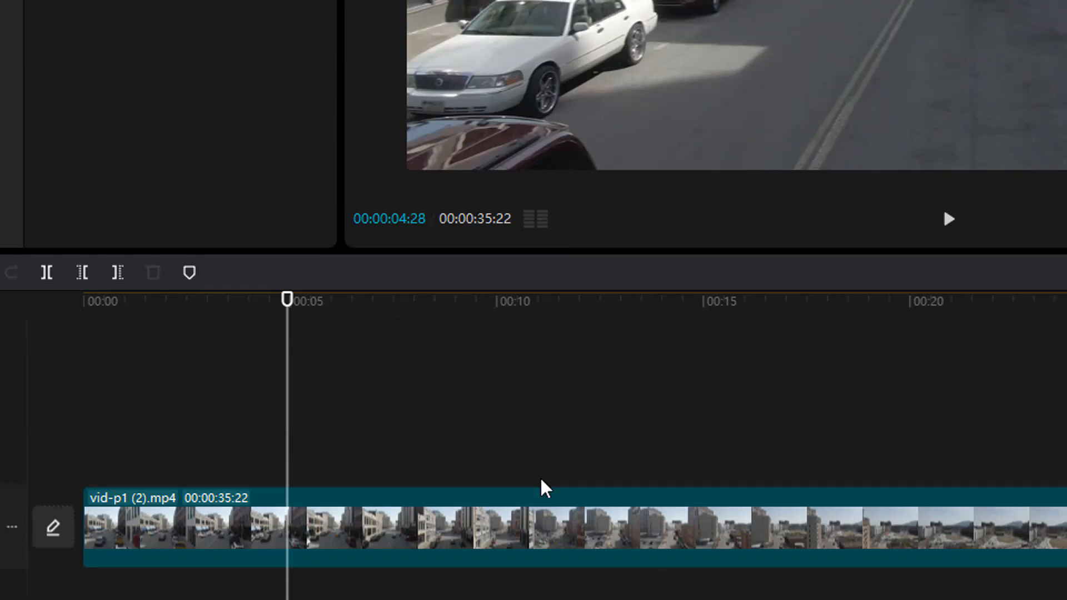
Open the voiceover recorder and check the input device choices, keeping Microphone (USBAudio1.0)
left_click(543, 489)
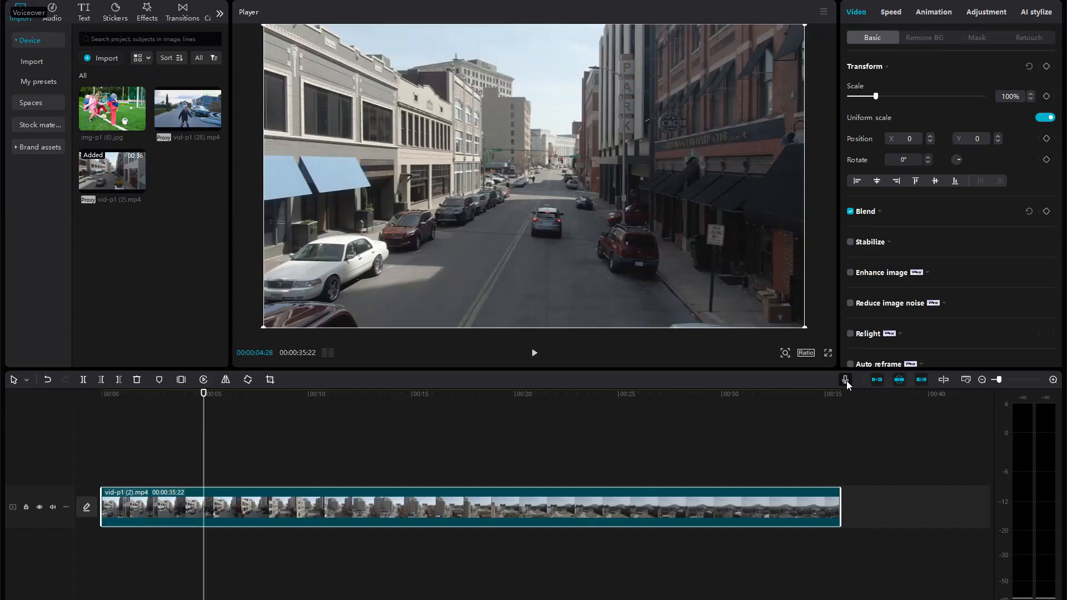
left_click(846, 380)
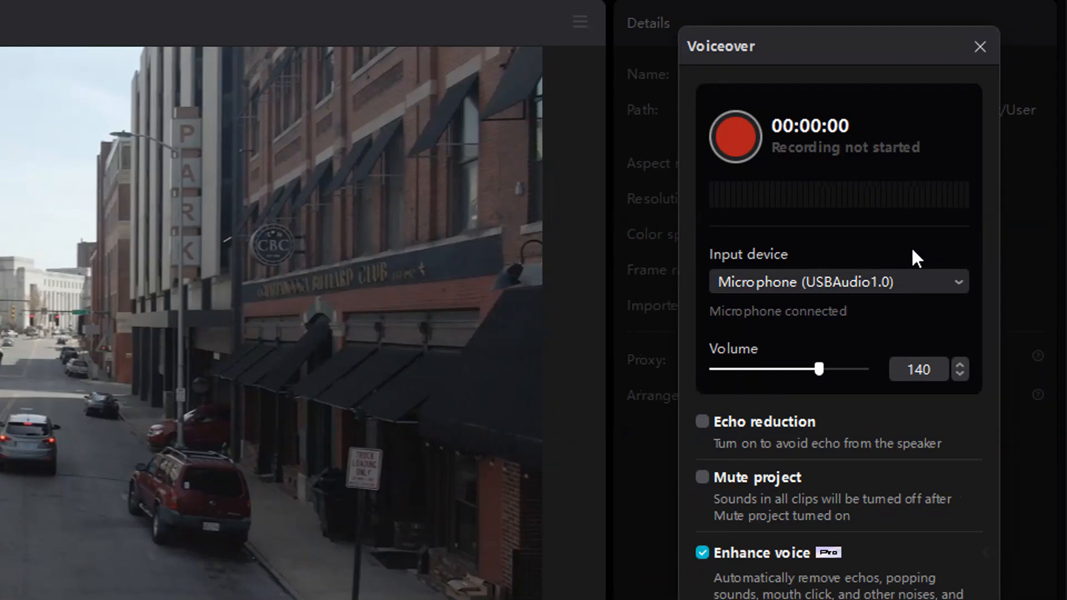
left_click(923, 277)
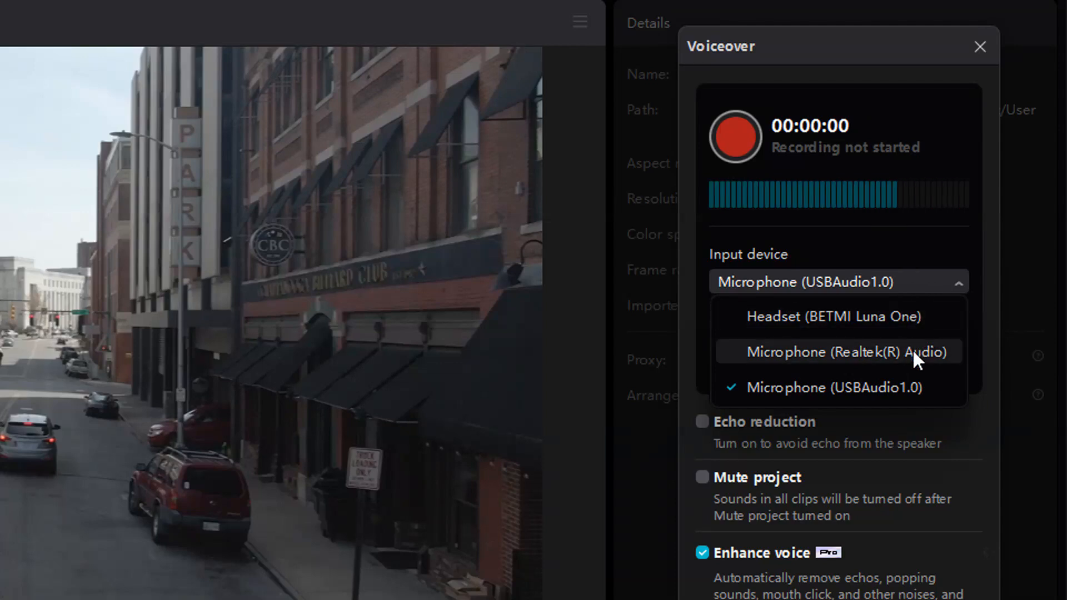
left_click(922, 289)
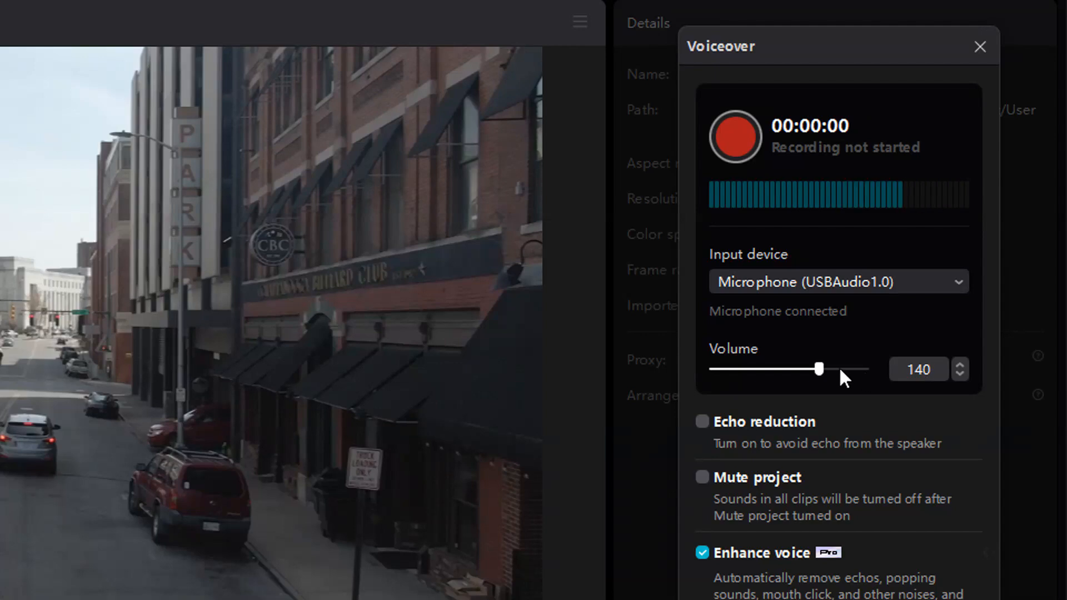
Set the voiceover recording volume to 140 and leave echo reduction off
left_click_drag(820, 369, 792, 369)
left_click_drag(791, 369, 817, 369)
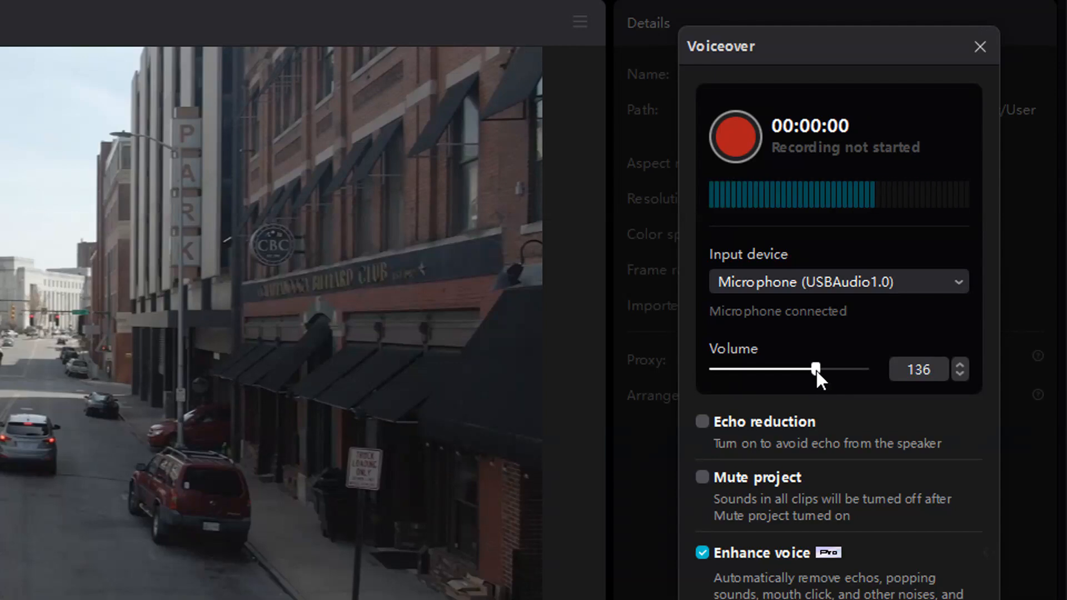
left_click(955, 364)
left_click(955, 366)
left_click(955, 365)
left_click(955, 366)
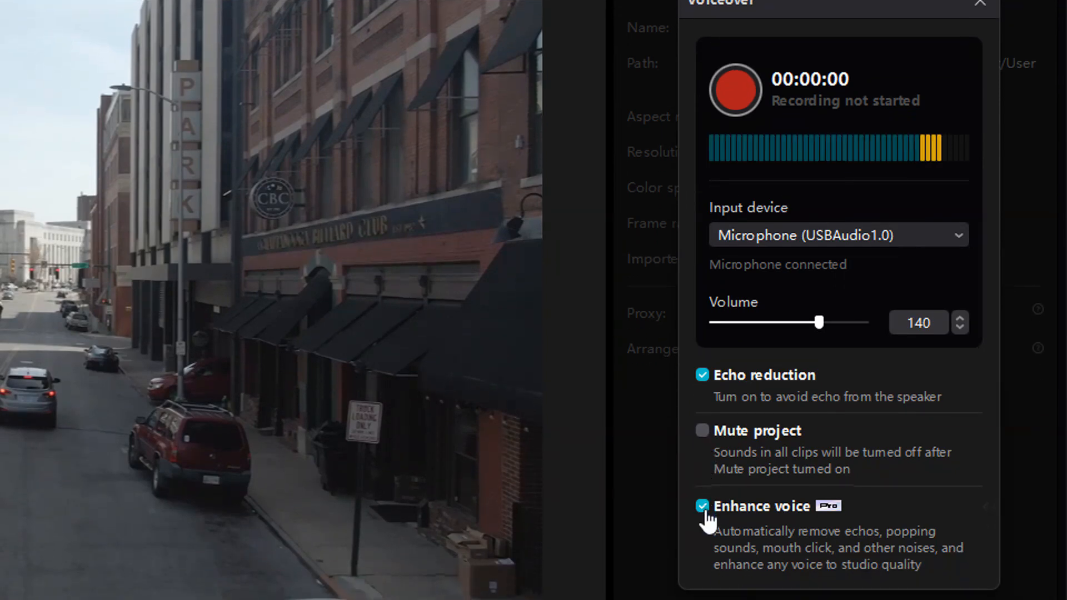
left_click(704, 375)
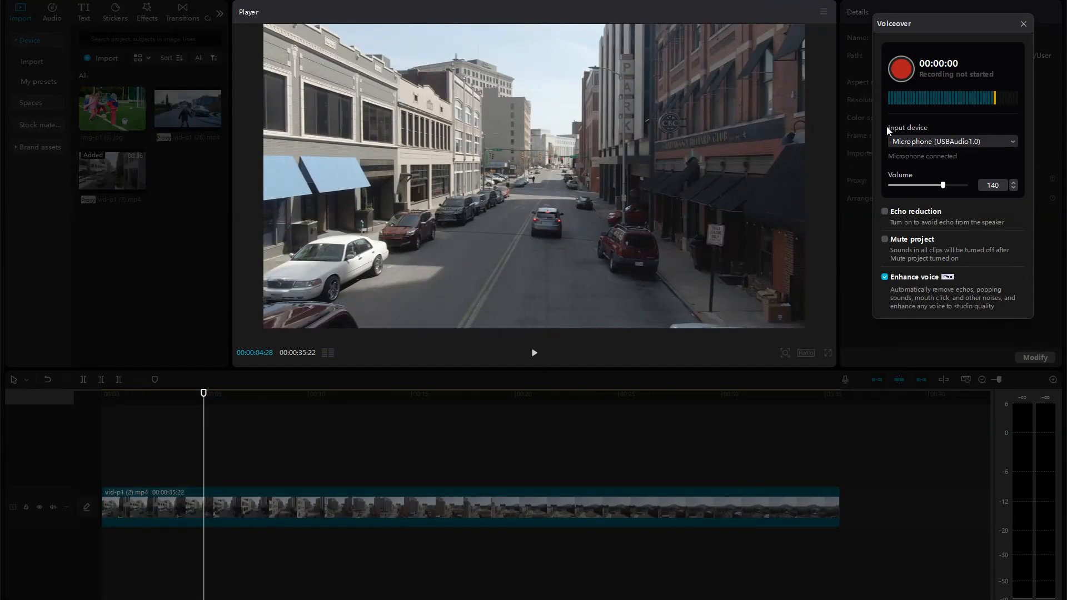
Record a voiceover about 24 seconds long from the playhead, stop the recording and close the voiceover recorder
left_click(905, 72)
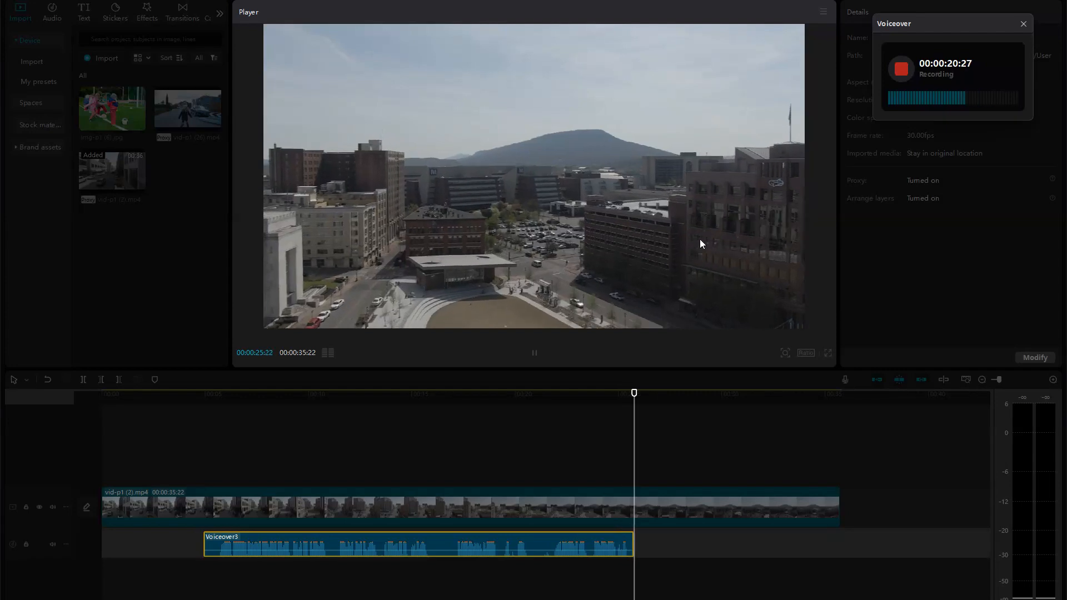
left_click(902, 69)
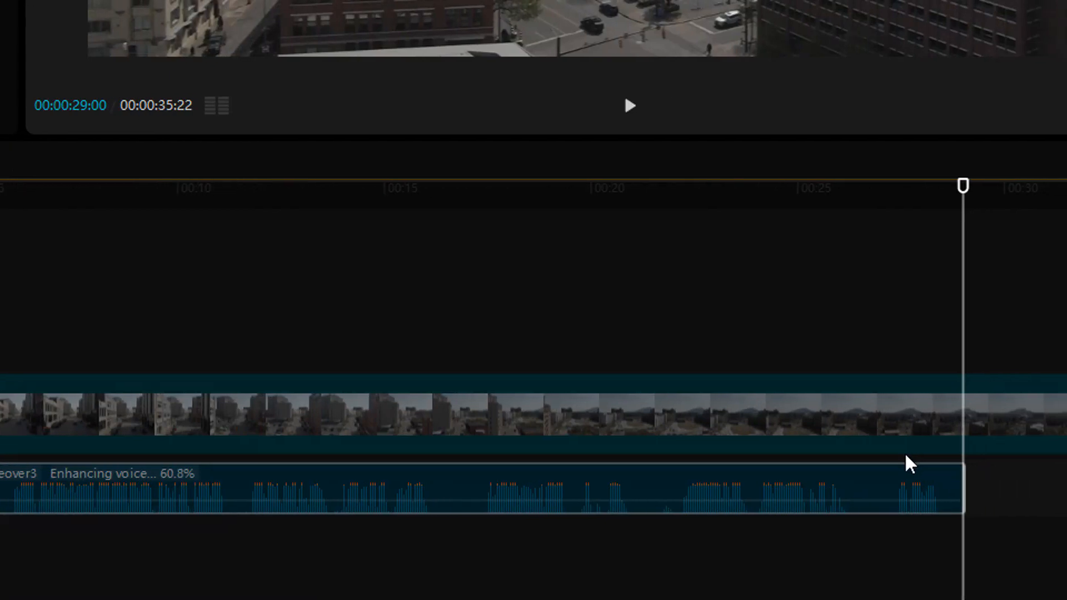
left_click(364, 502)
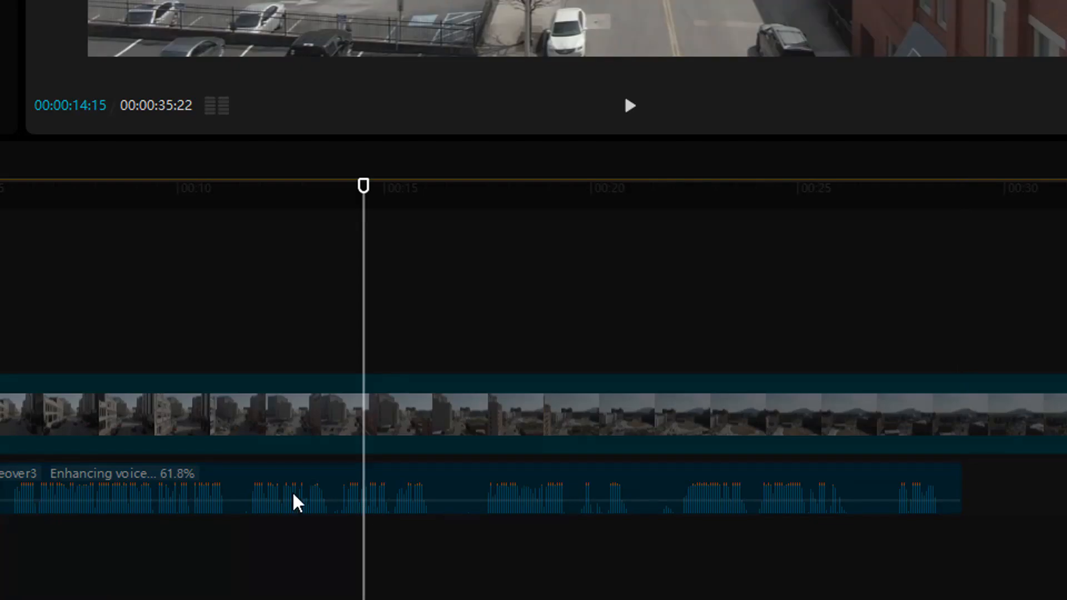
left_click(257, 489)
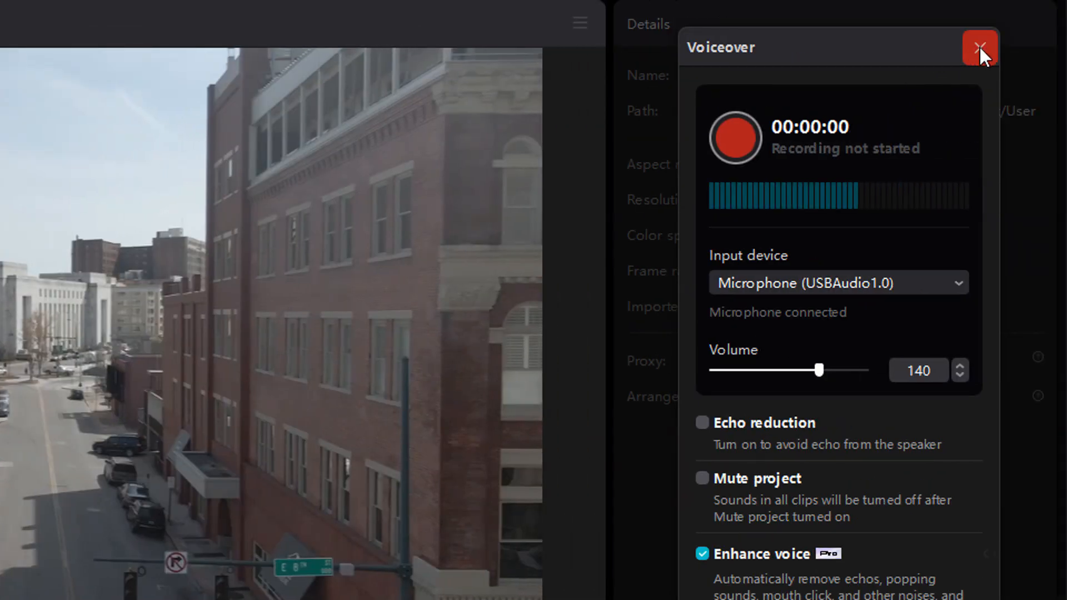
left_click(981, 49)
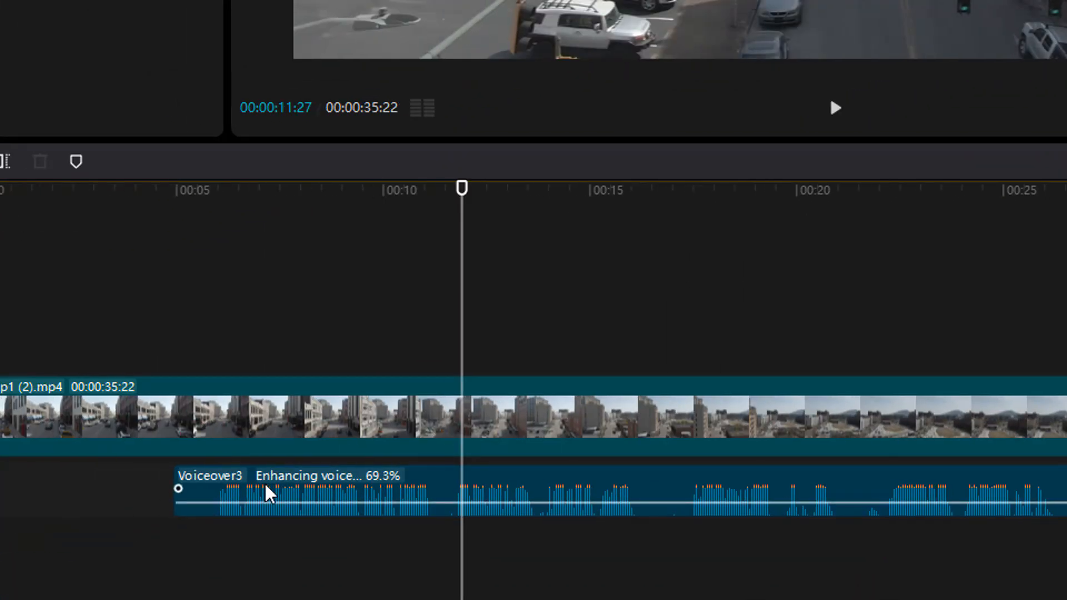
Move the voiceover clip close to the start of the video and play it back from 00:00:00:15
left_click_drag(265, 484, 91, 485)
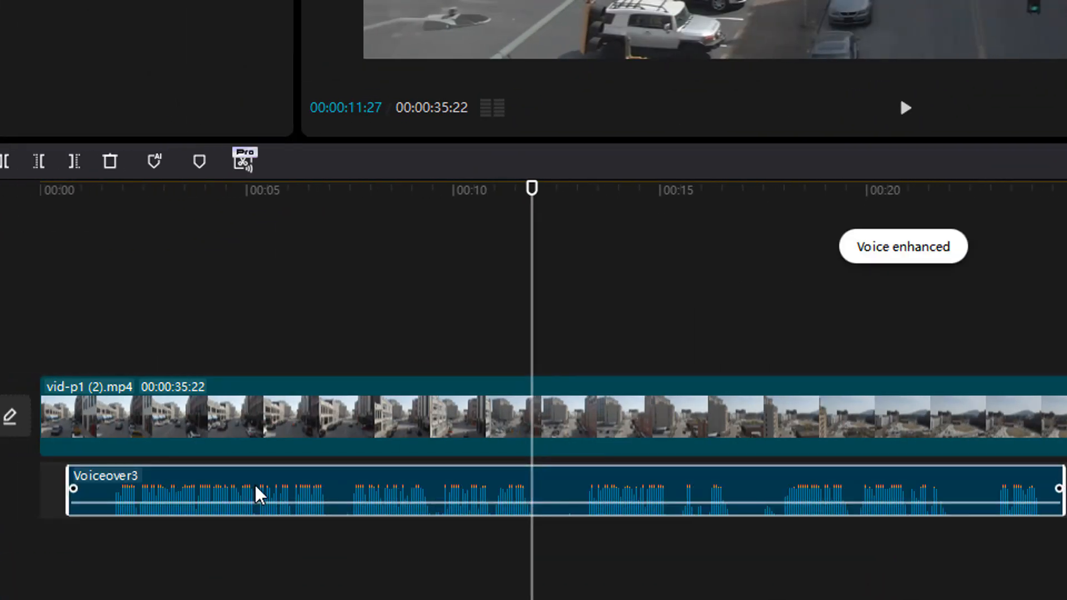
left_click_drag(93, 193, 79, 207)
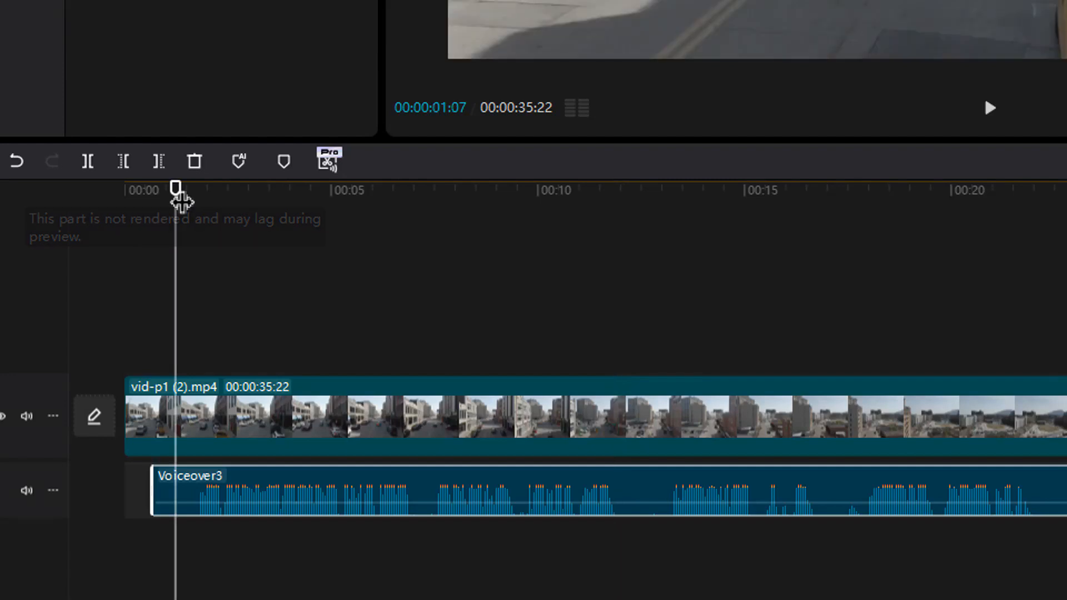
left_click_drag(164, 207, 153, 207)
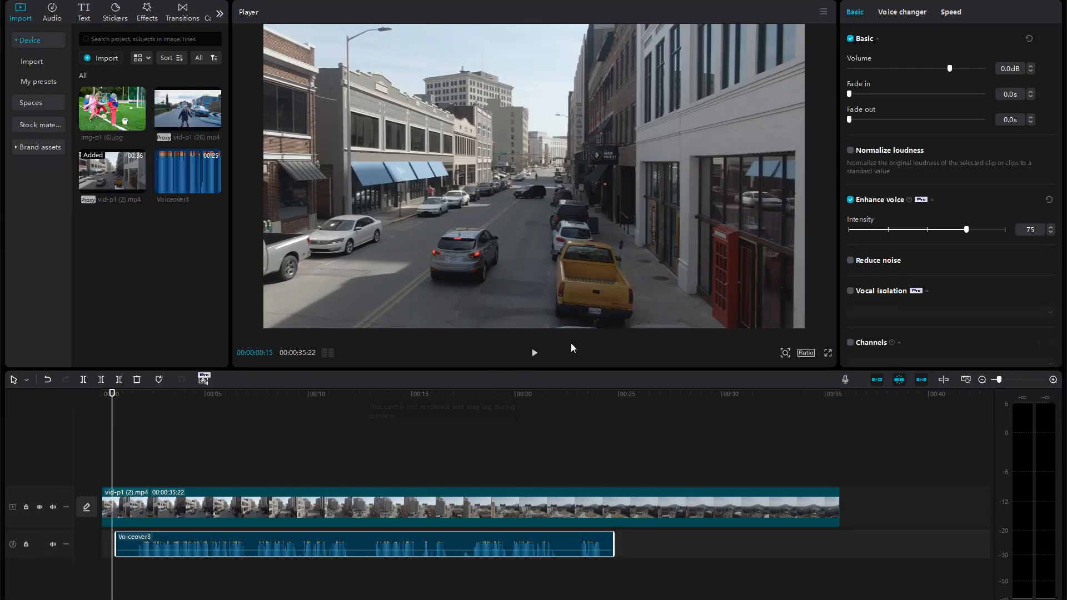
left_click(536, 354)
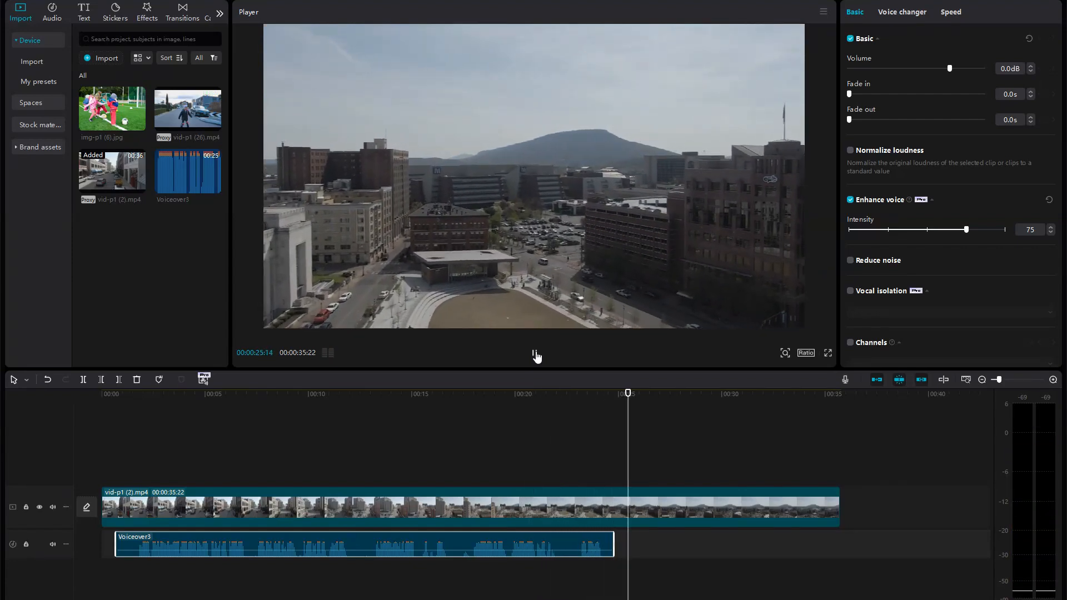
left_click(536, 355)
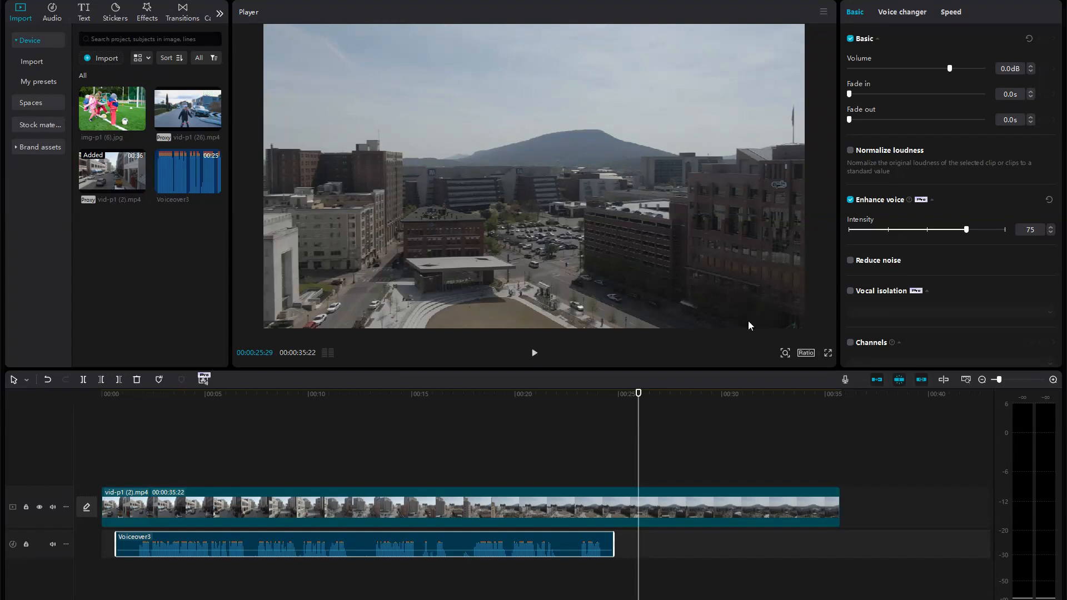
Place the playhead at 00:00:16:23, reopen the voiceover recorder to review its volume setting, and close it
left_click(449, 396)
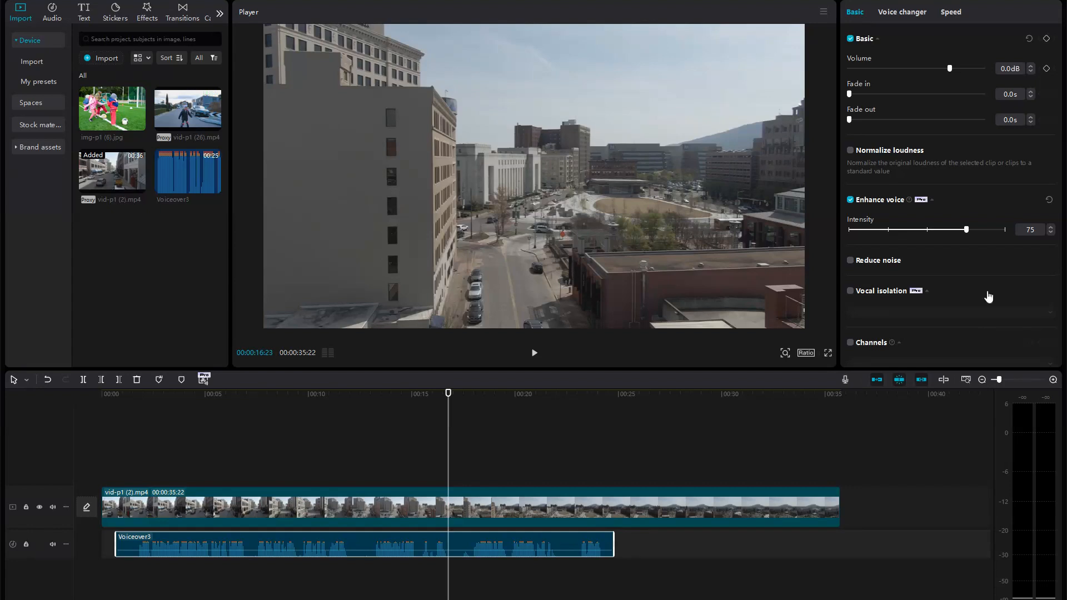
left_click(846, 378)
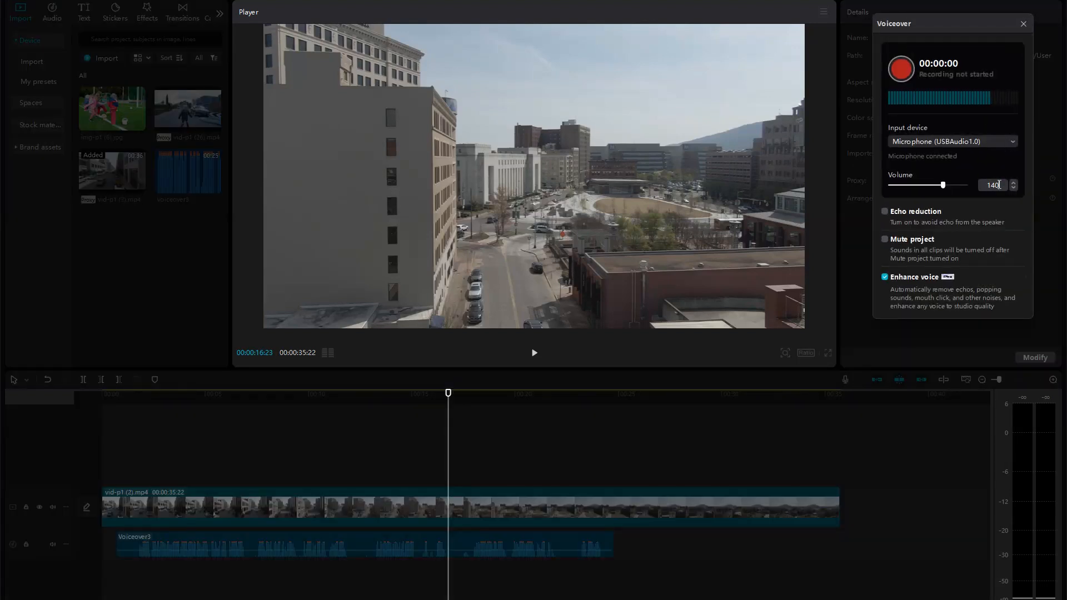
left_click(1024, 23)
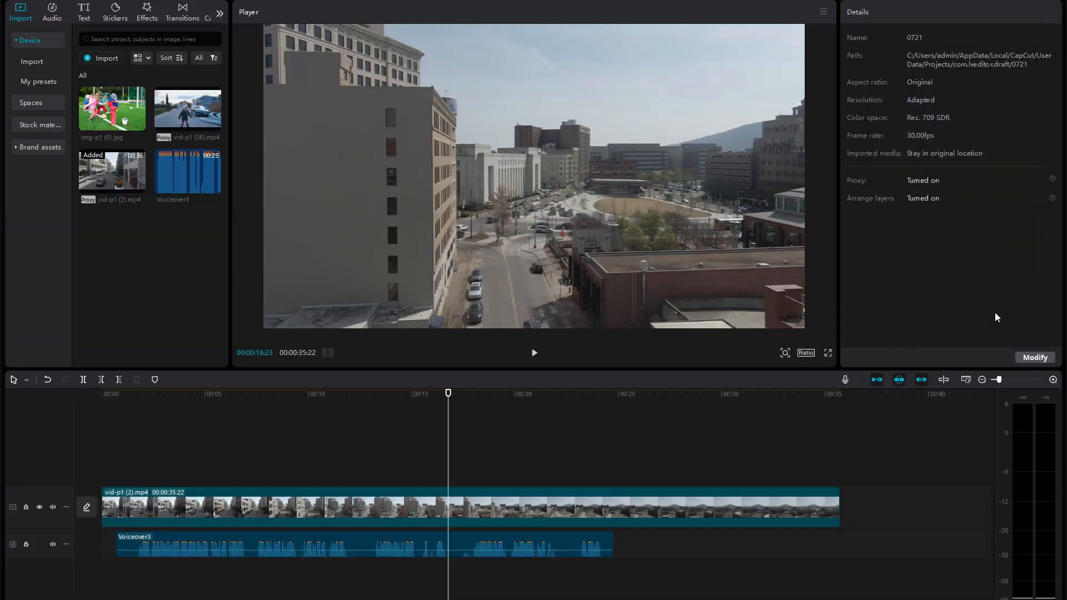
Select the voiceover clip and play it from 00:00:16:23 to check its level on the audio meters
left_click(529, 542)
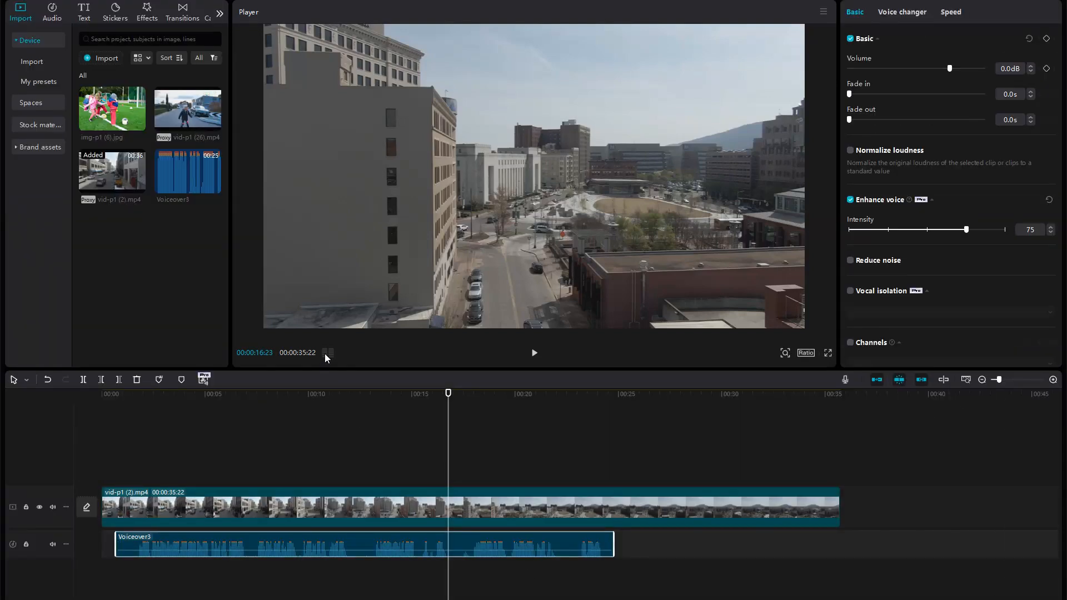
left_click(531, 354)
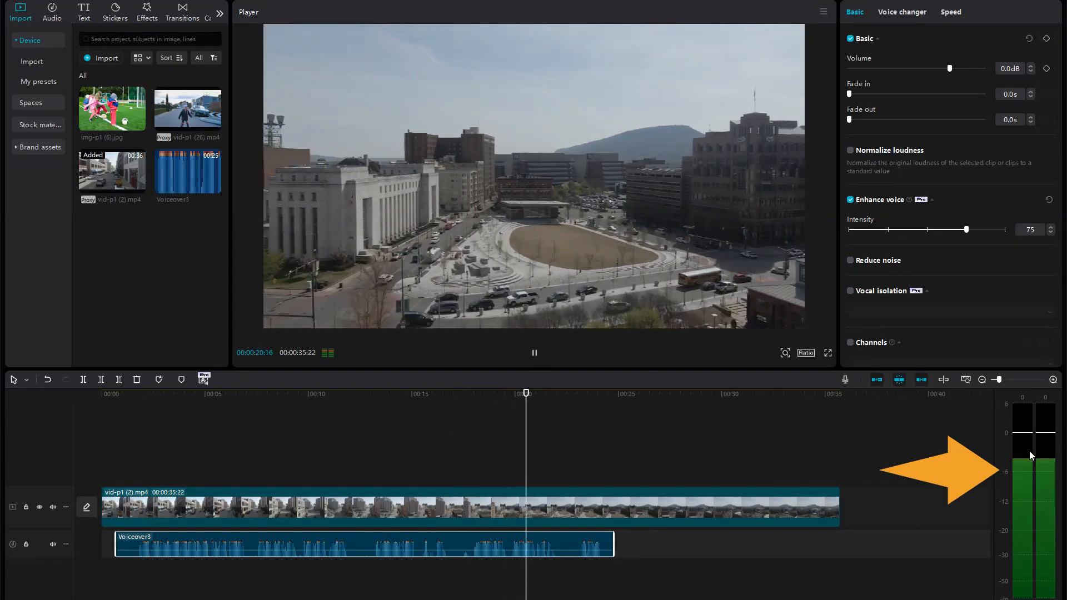
left_click(535, 353)
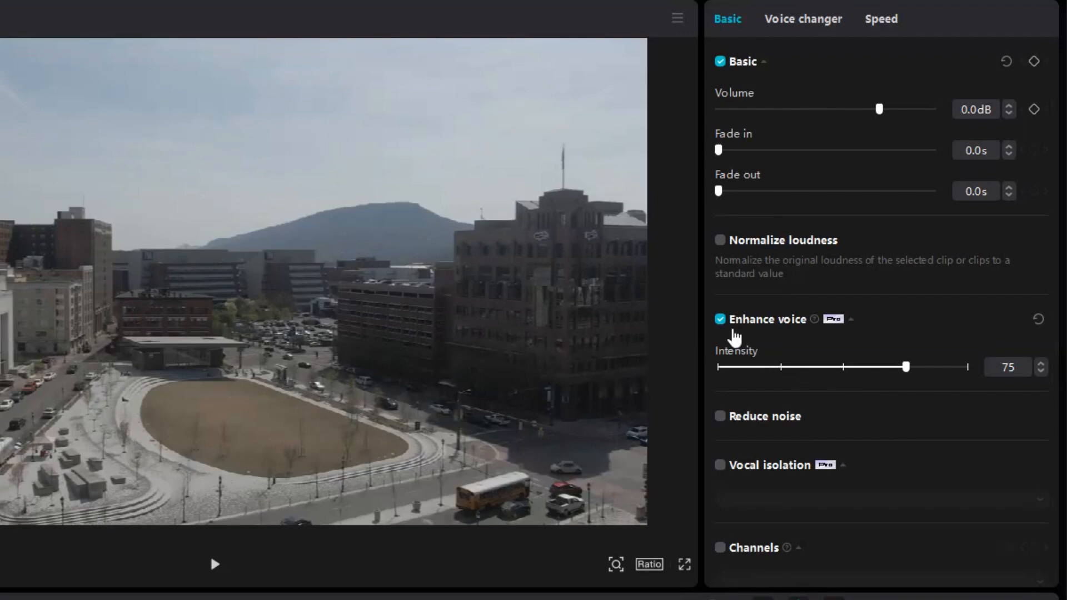
Switch voice enhancement off and on again for the voiceover clip, and lower its volume to -9.9 dB
left_click(720, 319)
left_click(720, 320)
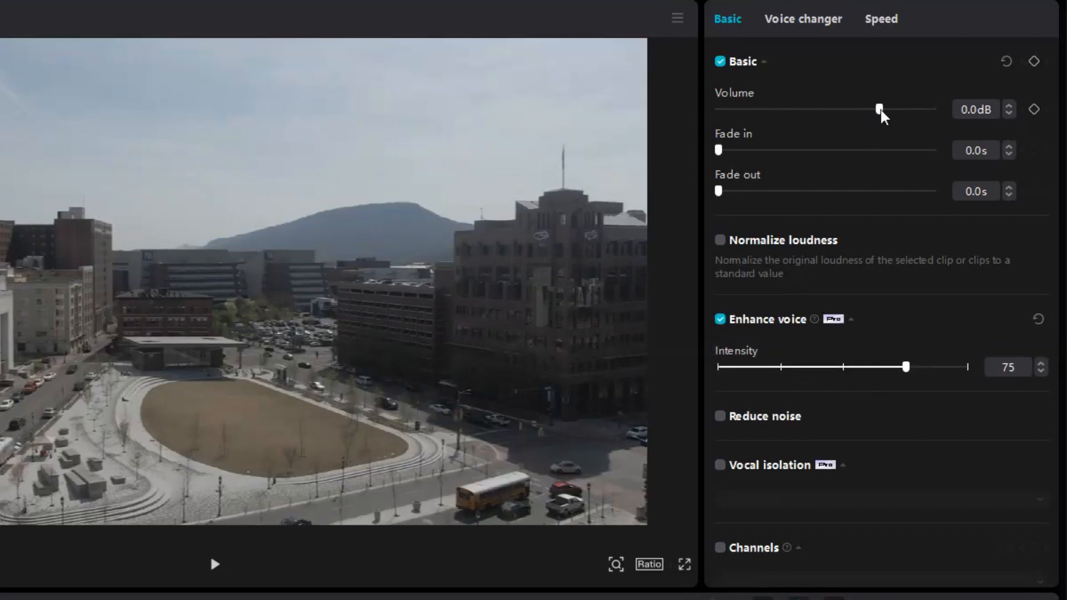
left_click_drag(877, 111, 853, 111)
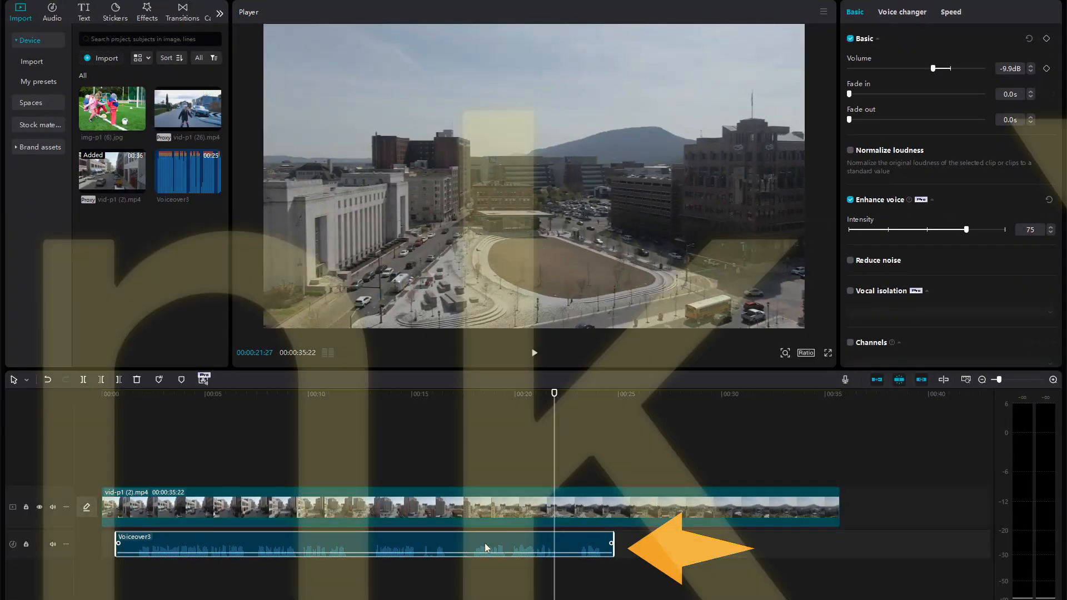